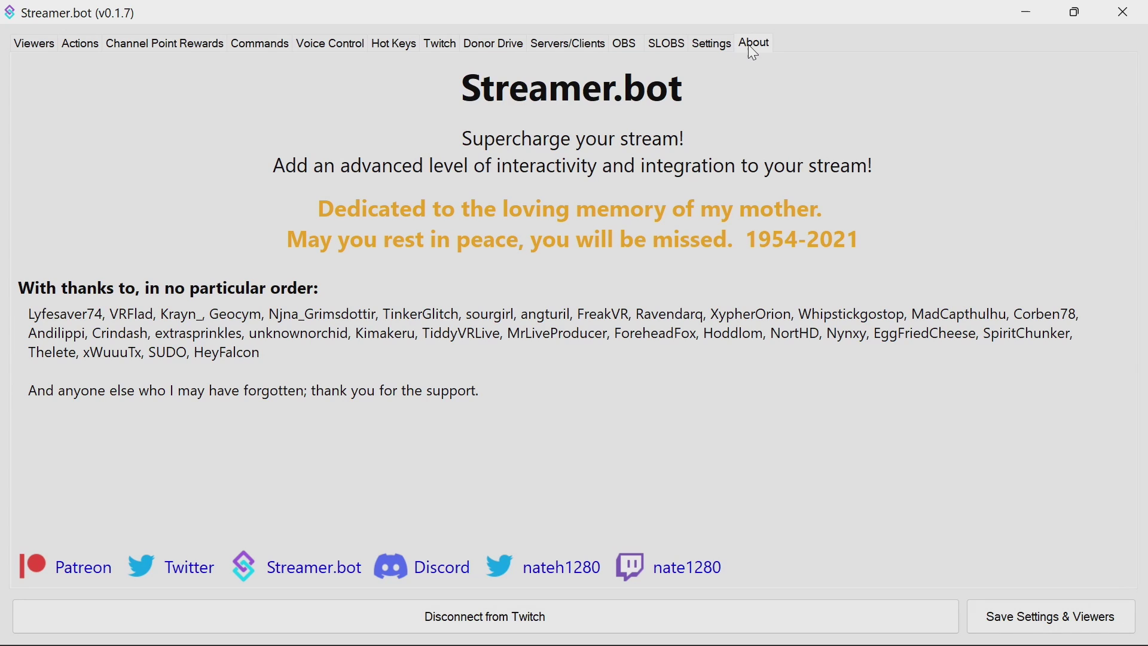
Enable automatic start for Streamer.bot's internal websocket server and start the server
{"action": "left_click", "coordinate": [559, 46]}
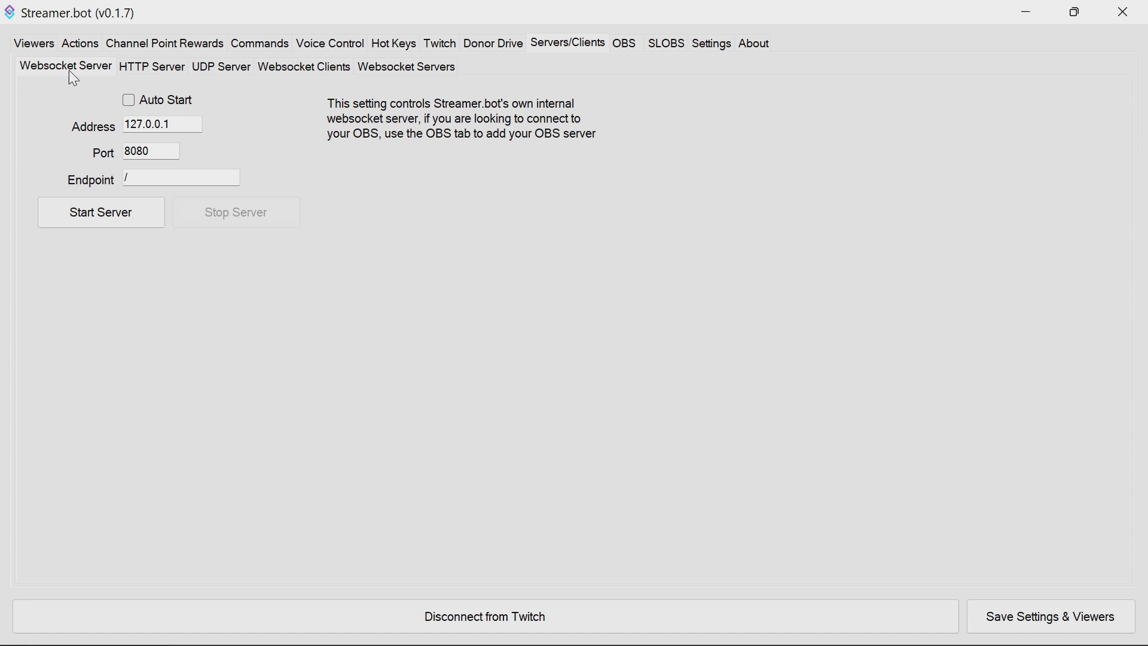
{"action": "left_click", "coordinate": [129, 100]}
{"action": "left_click", "coordinate": [110, 212]}
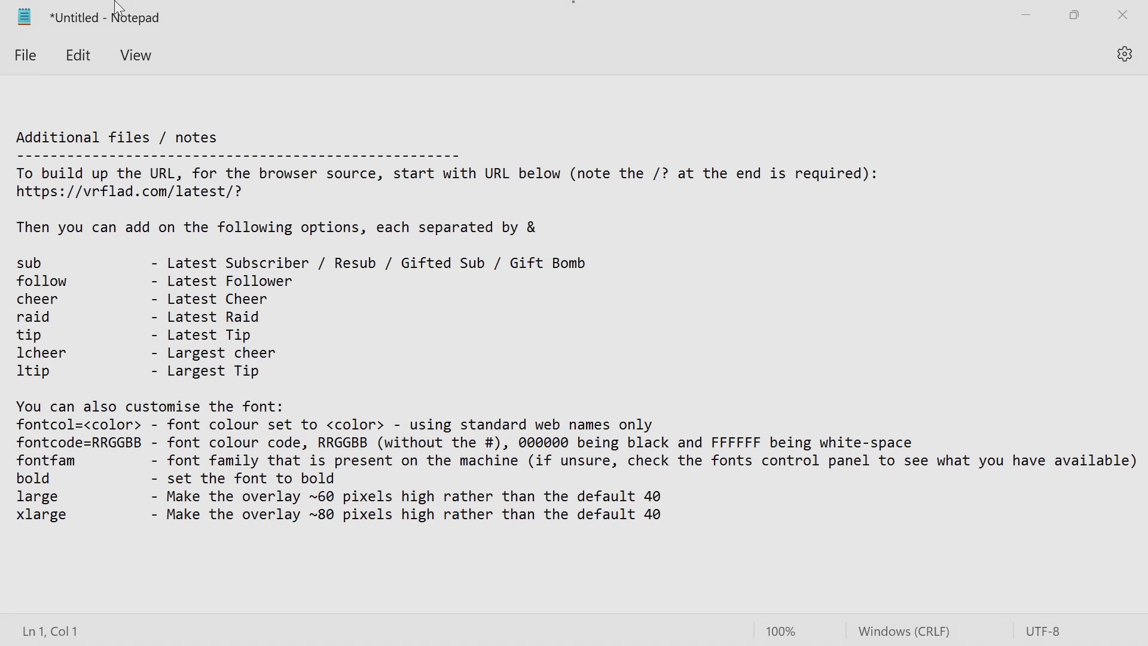
{"action": "left_click_drag", "start_coordinate": [268, 192], "coordinate": [29, 190]}
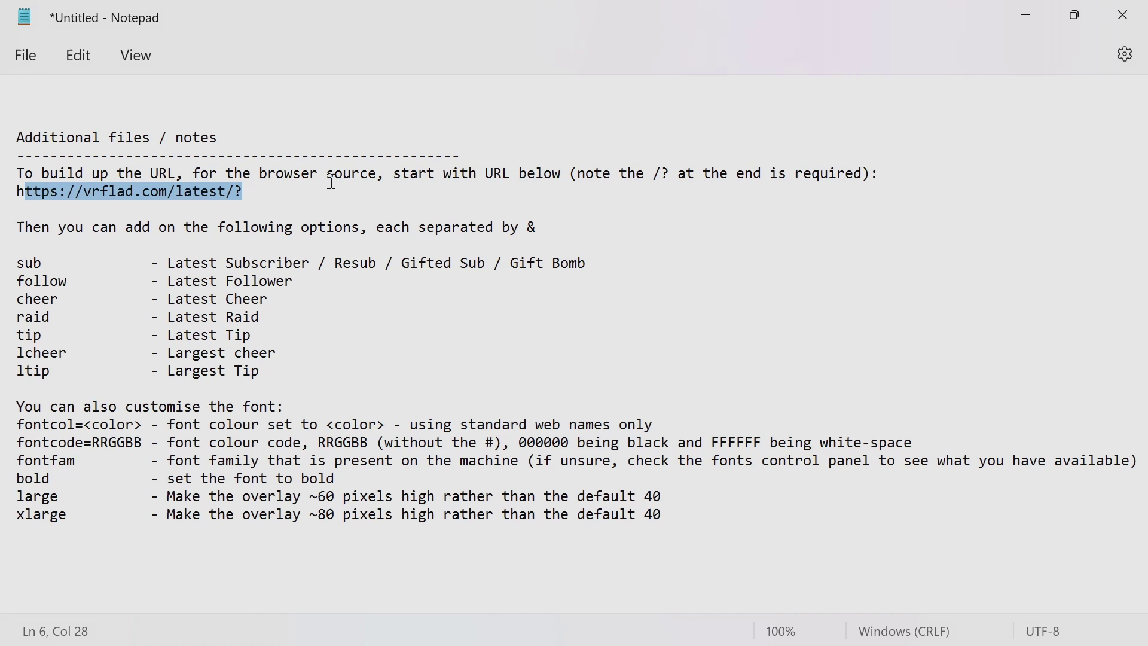
{"action": "key", "text": "shift+Home"}
{"action": "key", "text": "ctrl+c"}
{"action": "left_click", "coordinate": [191, 90]}
{"action": "key", "text": "ctrl+v"}
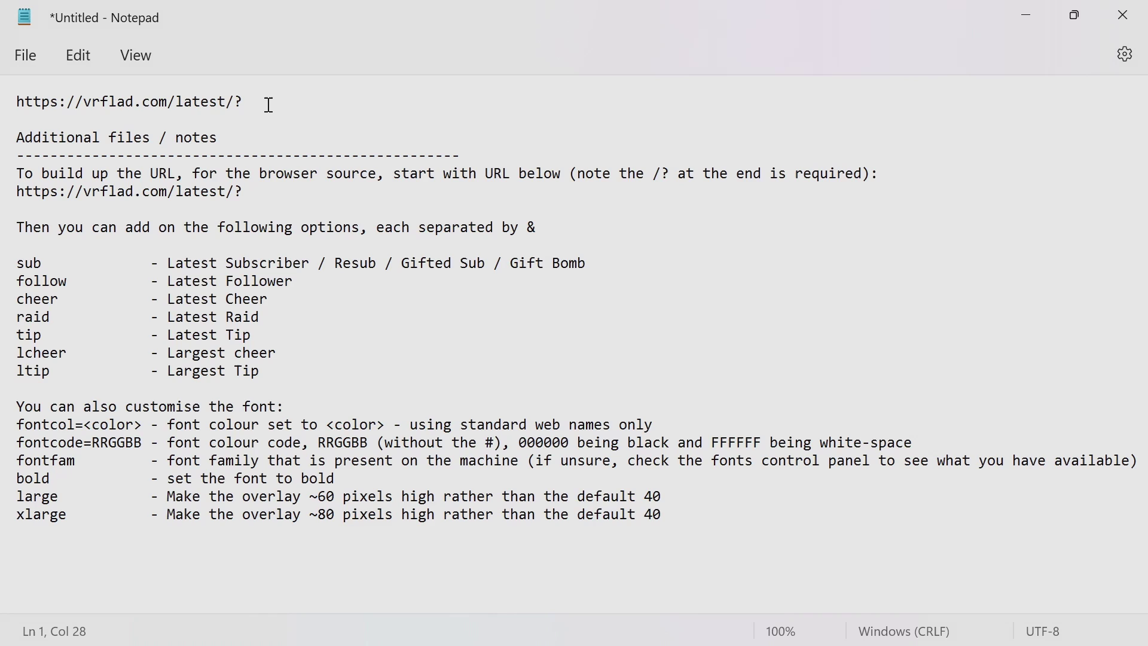
Append the options sub&tip&raid&fontcode=FF00FF to the copied URL
{"action": "type", "text": "sub&tip&raid&"}
{"action": "type", "text": "fontco"}
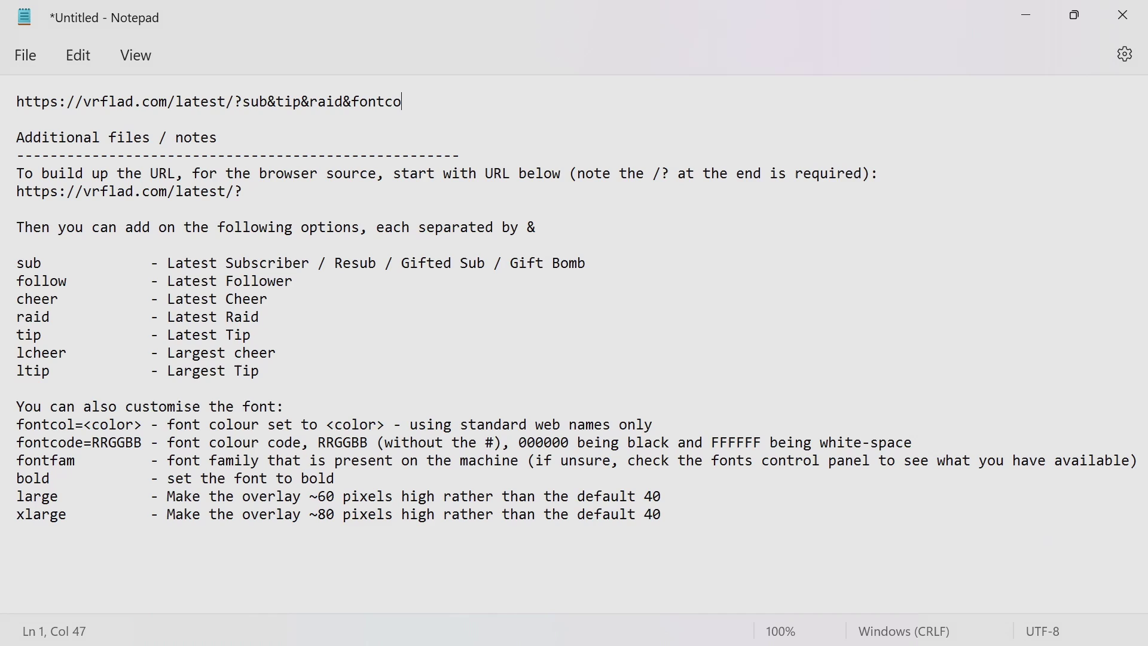
{"action": "type", "text": "de=FF00FF"}
Examine the three two-digit colour components of the fontcode value by highlighting each pair in turn
{"action": "key", "text": "Left"}
{"action": "key", "text": "Left"}
{"action": "key", "text": "Left"}
{"action": "key", "text": "Left"}
{"action": "key", "text": "Left"}
{"action": "key", "text": "shift+Right"}
{"action": "key", "text": "shift+Right"}
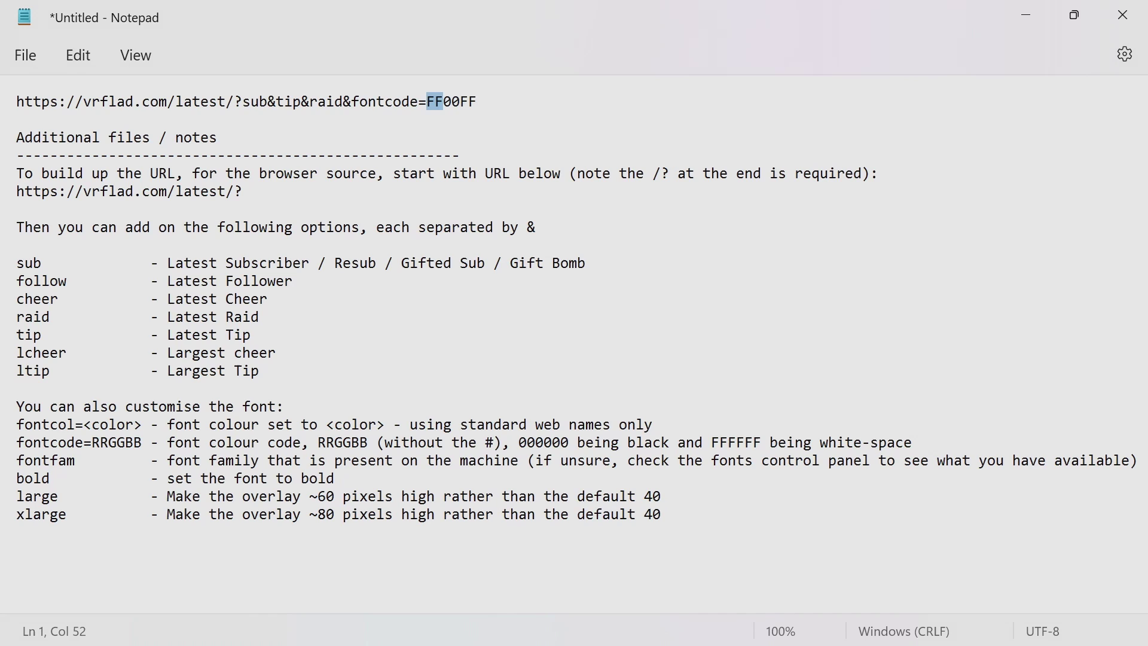
{"action": "key", "text": "Right"}
{"action": "key", "text": "Right"}
{"action": "key", "text": "Right"}
{"action": "key", "text": "shift+Left"}
{"action": "key", "text": "shift+Left"}
{"action": "key", "text": "Right"}
{"action": "key", "text": "shift+Right"}
{"action": "key", "text": "shift+Right"}
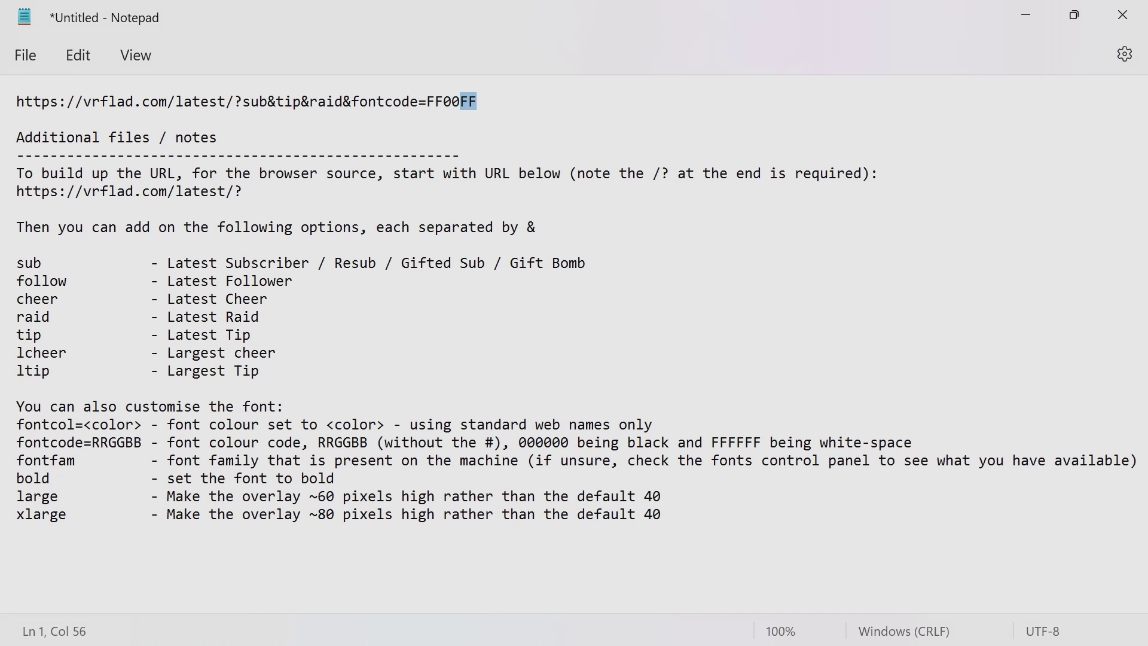
Add the bold and extra-large options to the end of the URL as &bold&xlarge
{"action": "key", "text": "Right"}
{"action": "type", "text": "@"}
{"action": "key", "text": "BackSpace"}
{"action": "type", "text": "&BOL"}
{"action": "key", "text": "BackSpace"}
{"action": "key", "text": "BackSpace"}
{"action": "key", "text": "BackSpace"}
{"action": "type", "text": "bold"}
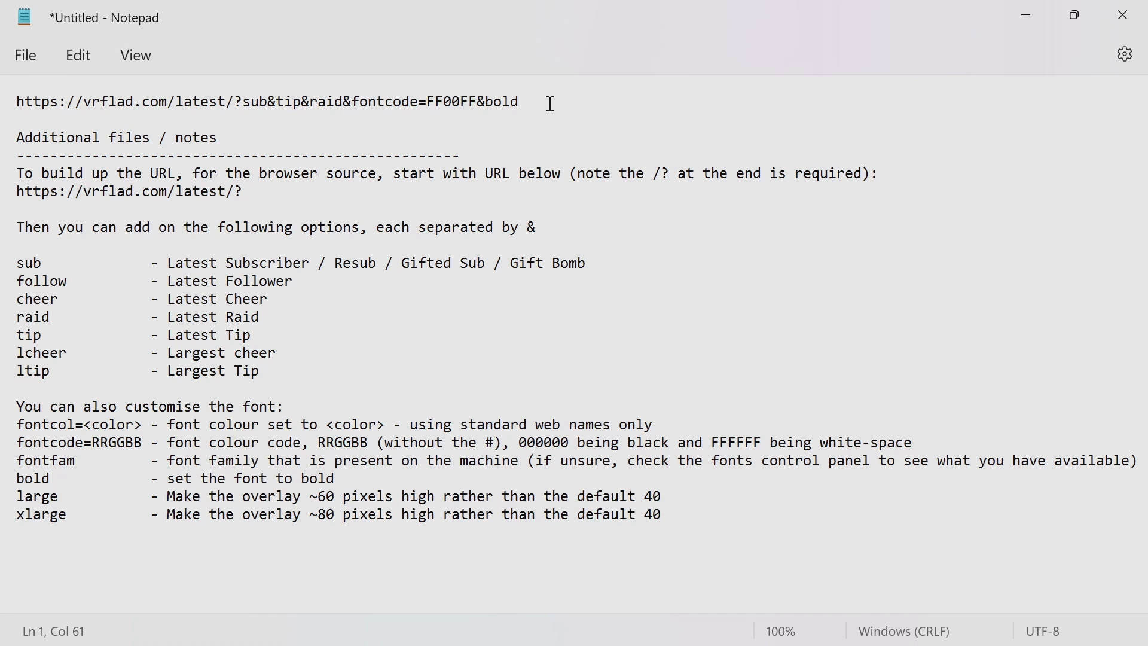
{"action": "type", "text": "&xlarge"}
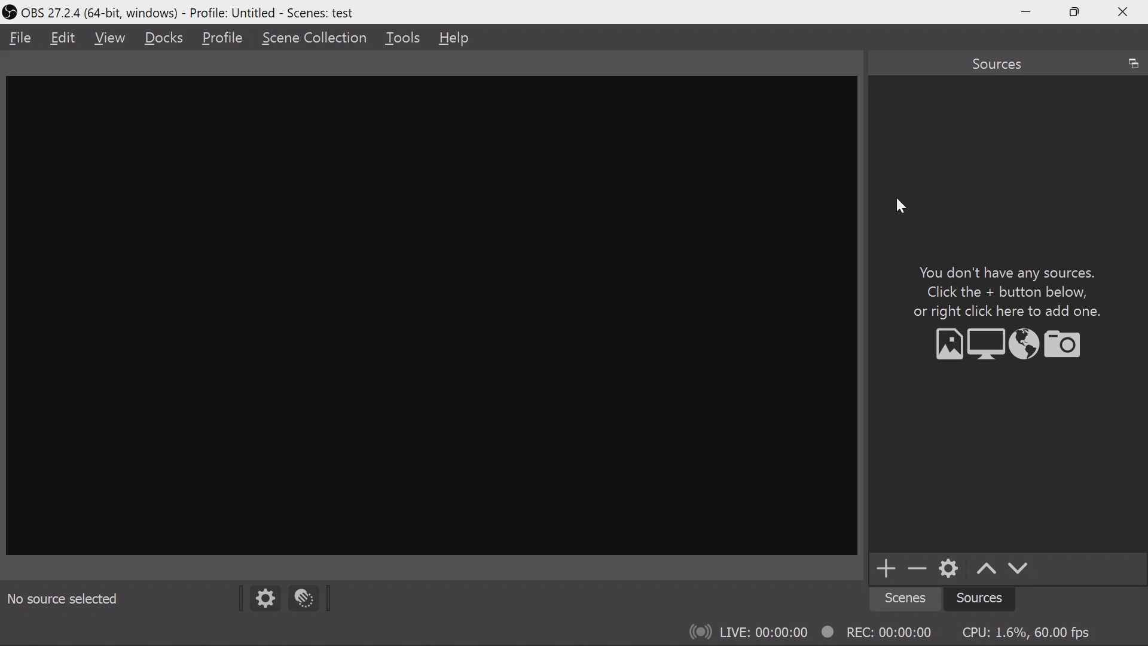
Add a new browser source named SB Latest to the OBS scene
{"action": "right_click", "coordinate": [900, 129]}
{"action": "mouse_move", "coordinate": [925, 143]}
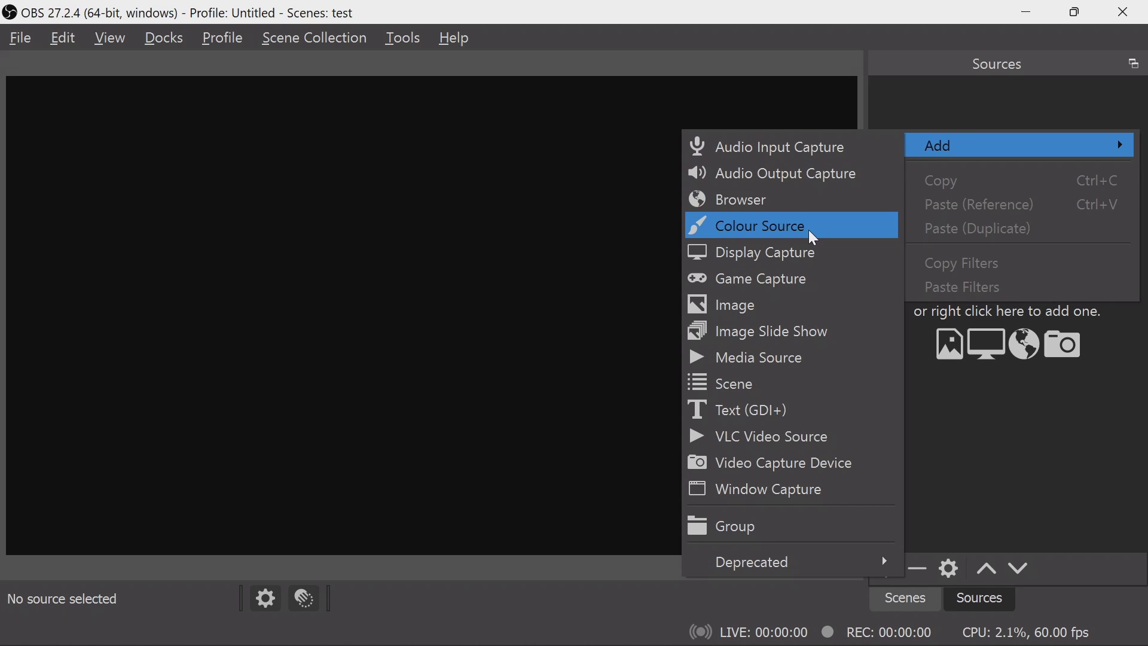
{"action": "left_click", "coordinate": [783, 204]}
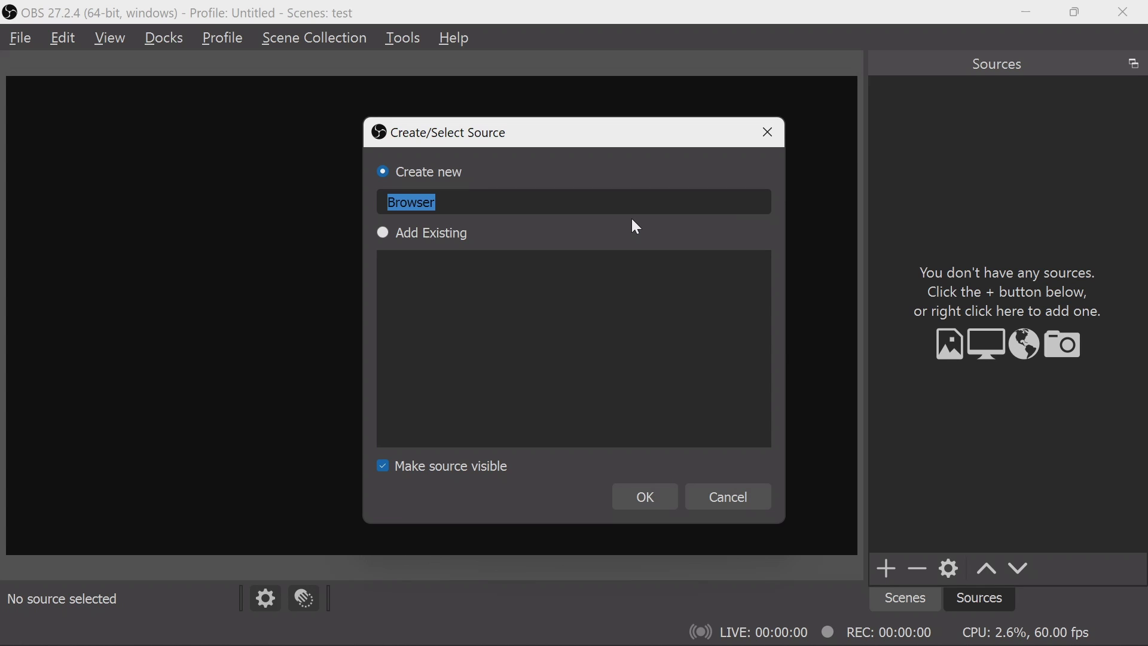
{"action": "type", "text": "SB L"}
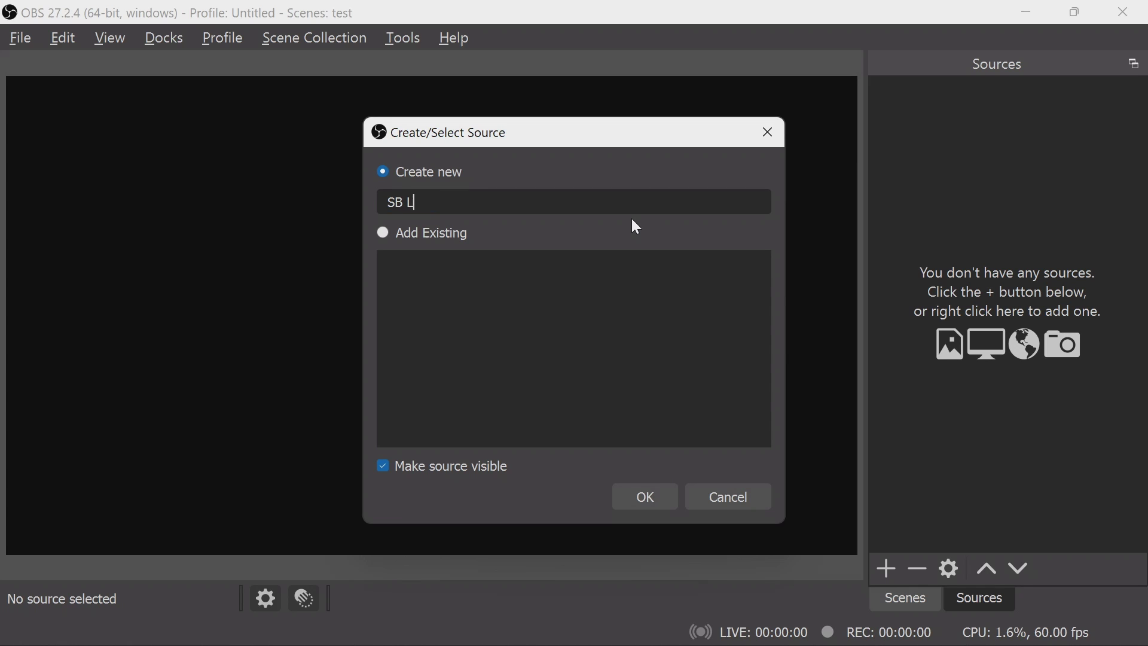
{"action": "type", "text": "atest"}
{"action": "key", "text": "Return"}
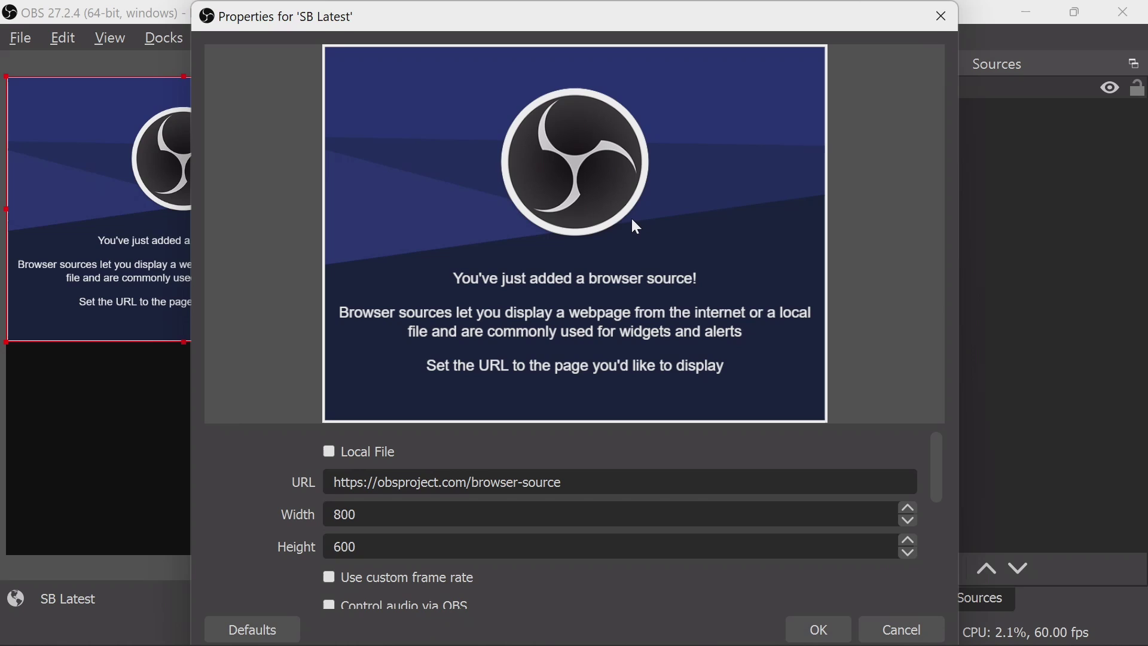
{"action": "left_click", "coordinate": [619, 475]}
{"action": "key", "text": "ctrl+a"}
{"action": "type", "text": "https://vrflad.com/latest/?sub&tip&raid&fontcode=FF00FF&bold&xlarge"}
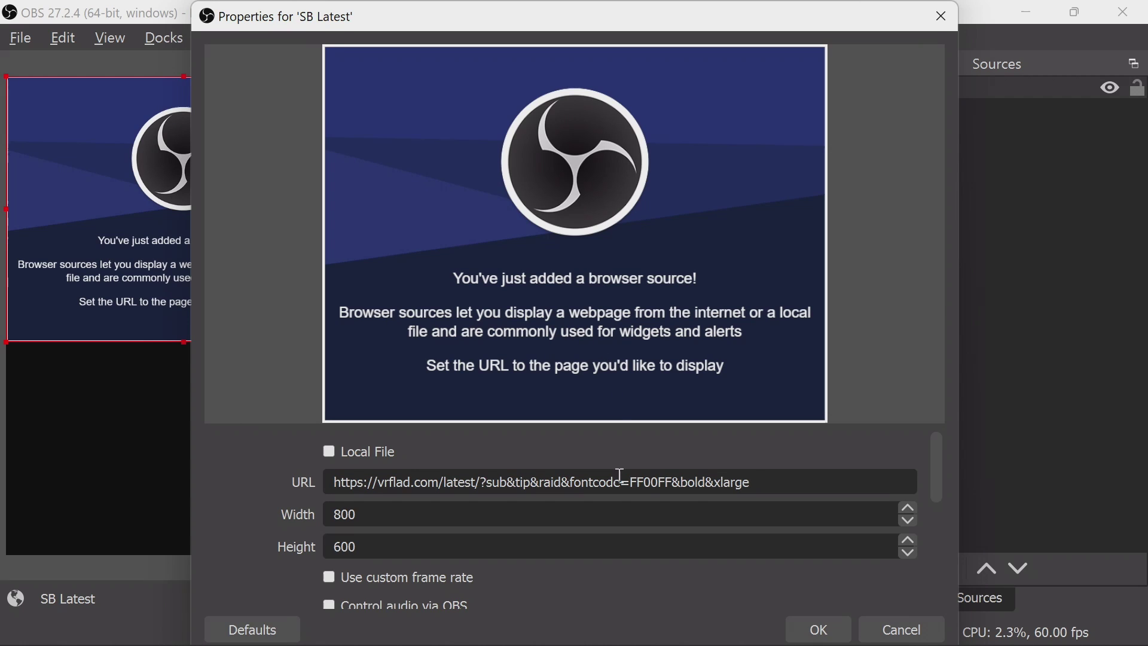
Set the browser source's width to 1920 and height to 100, and accept its properties
{"action": "left_click_drag", "start_coordinate": [397, 513], "coordinate": [299, 499]}
{"action": "type", "text": "1920"}
{"action": "key", "text": "Tab"}
{"action": "type", "text": "120"}
{"action": "key", "text": "BackSpace"}
{"action": "key", "text": "BackSpace"}
{"action": "type", "text": "00"}
{"action": "left_click", "coordinate": [809, 622]}
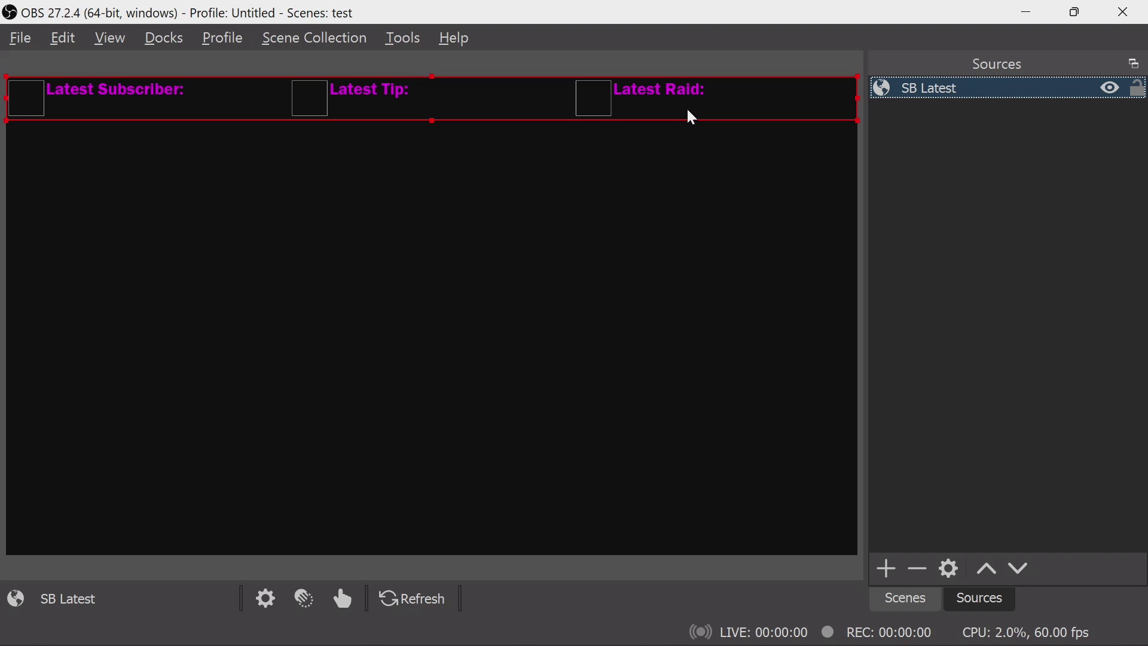
Switch to Streamer.bot and send test subscriptions for Twitch Prime and for Tier 2
{"action": "key", "text": "alt+Tab"}
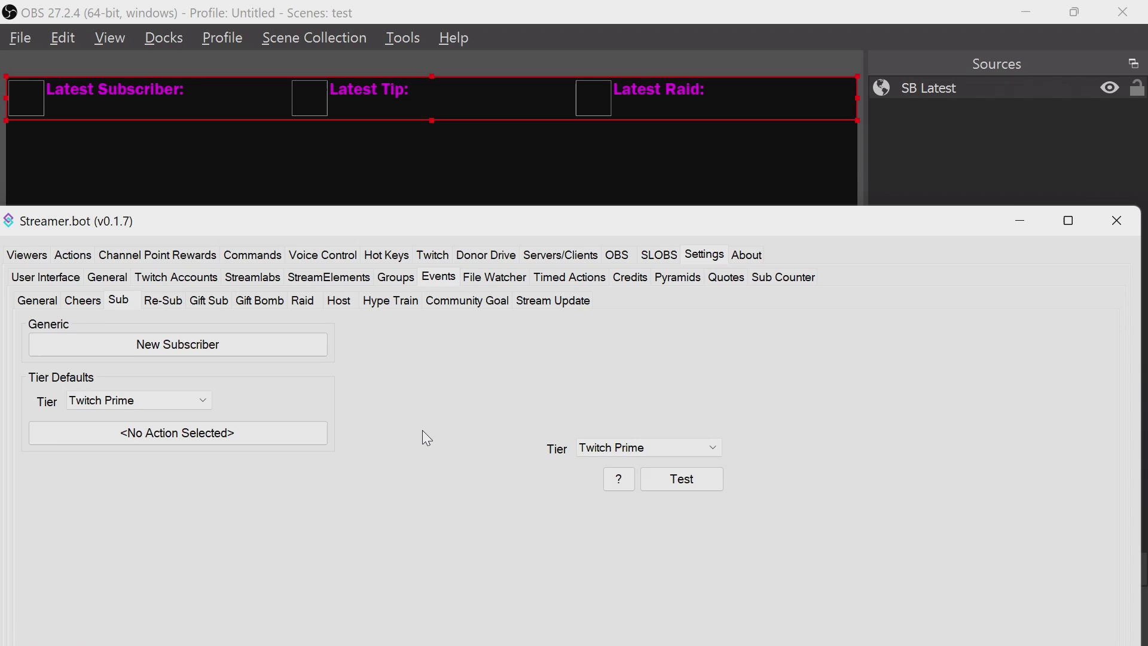
{"action": "left_click", "coordinate": [673, 482]}
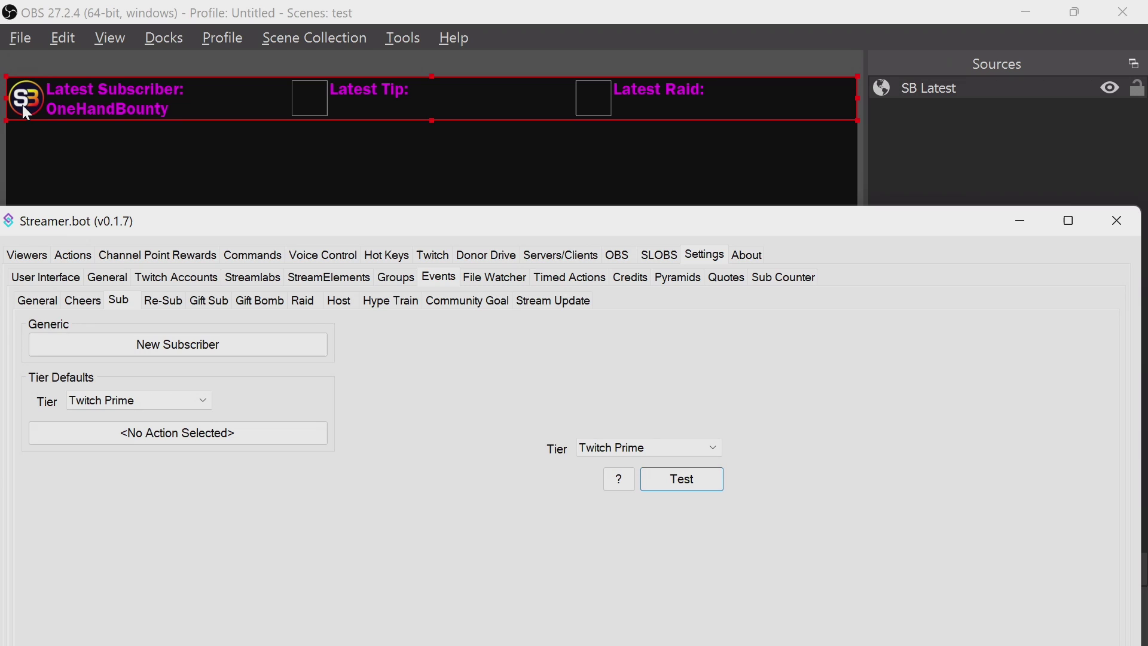
{"action": "left_click", "coordinate": [630, 448]}
{"action": "left_click", "coordinate": [614, 496]}
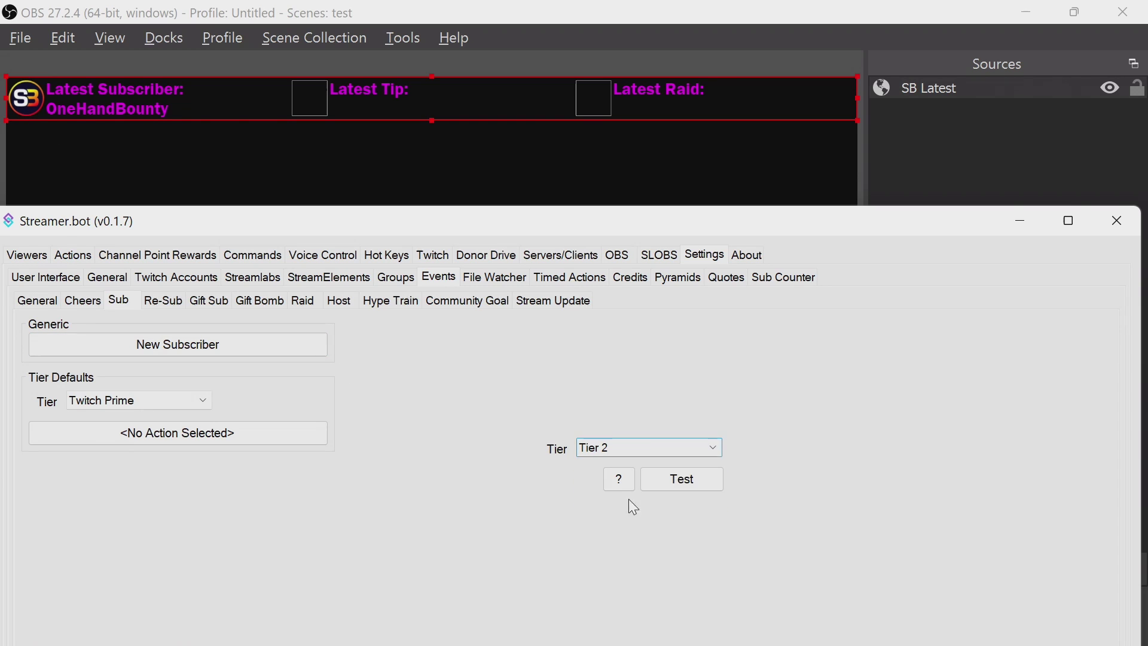
{"action": "left_click", "coordinate": [672, 483]}
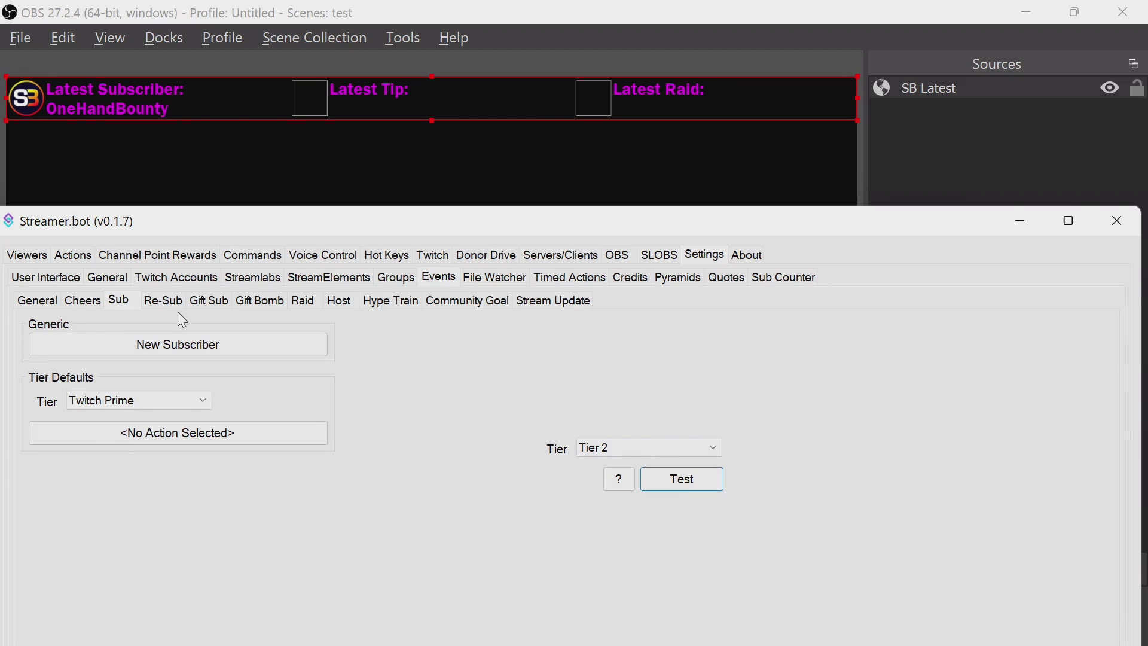
Send a test re-sub event, and a test gift sub event with 4 gifted subs
{"action": "left_click", "coordinate": [163, 303]}
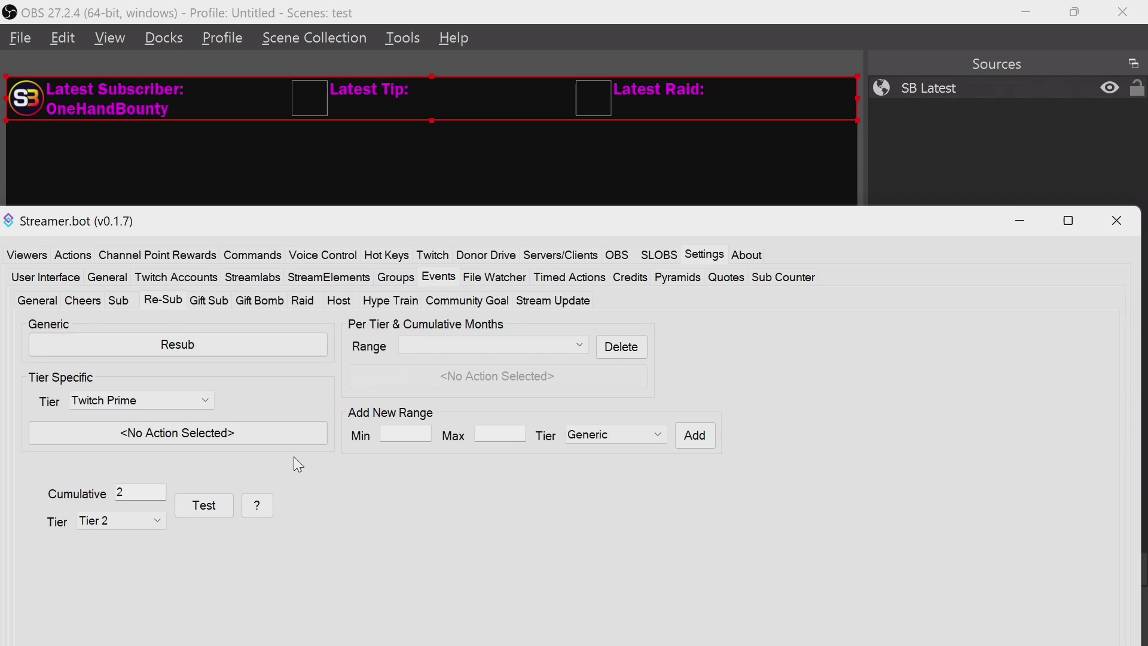
{"action": "left_click", "coordinate": [188, 504]}
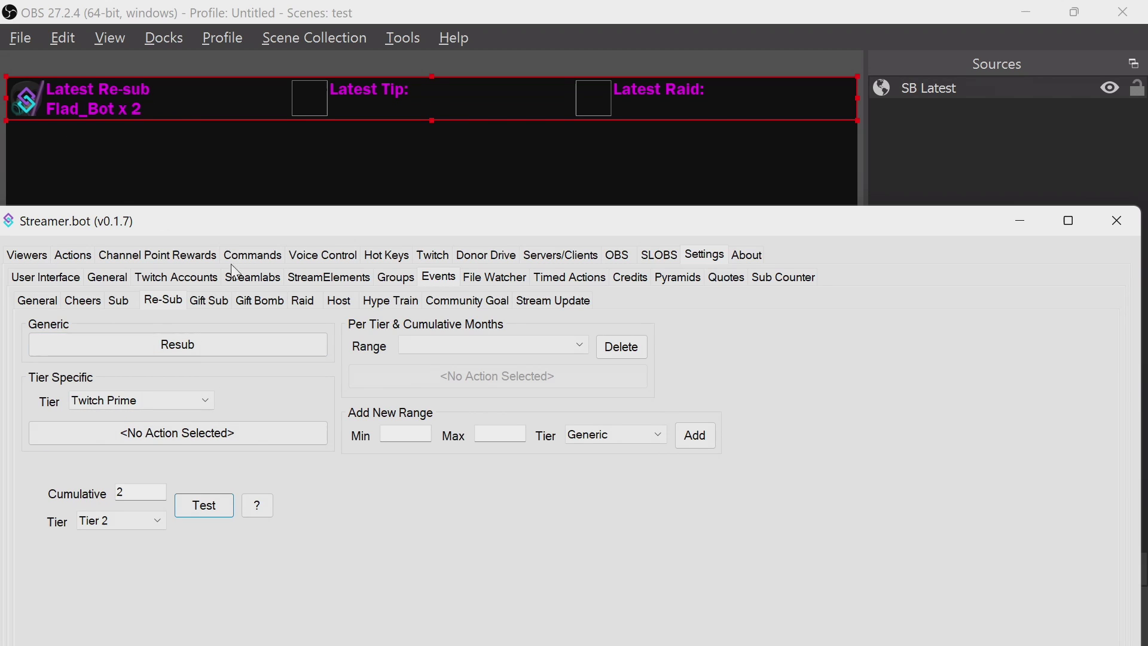
{"action": "left_click", "coordinate": [213, 300]}
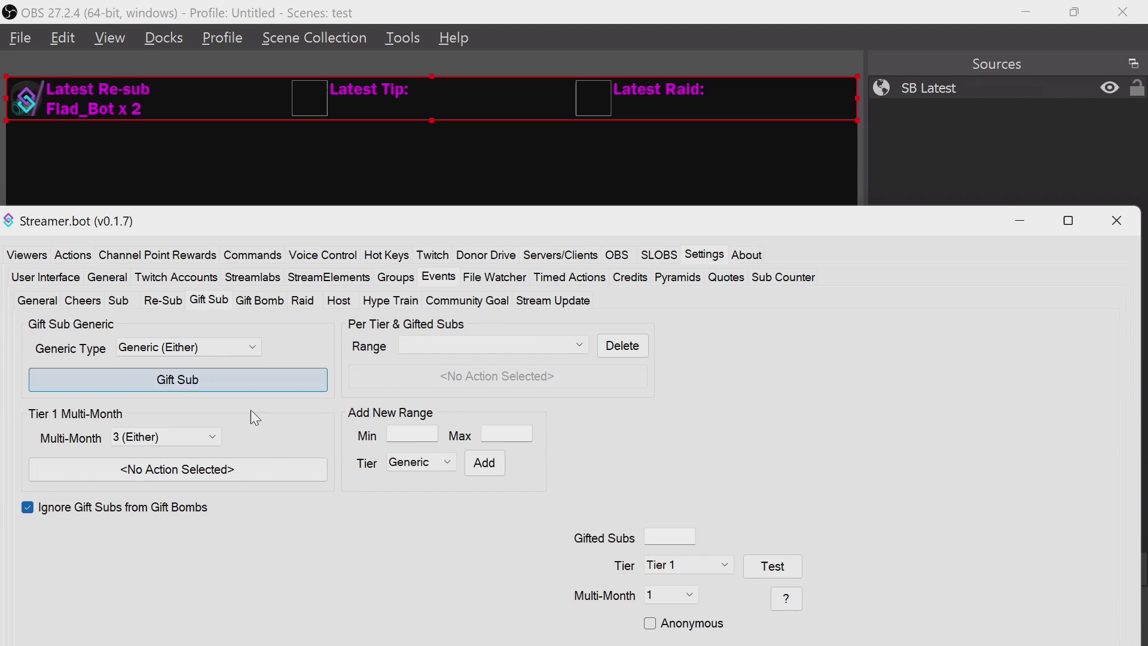
{"action": "left_click", "coordinate": [662, 540]}
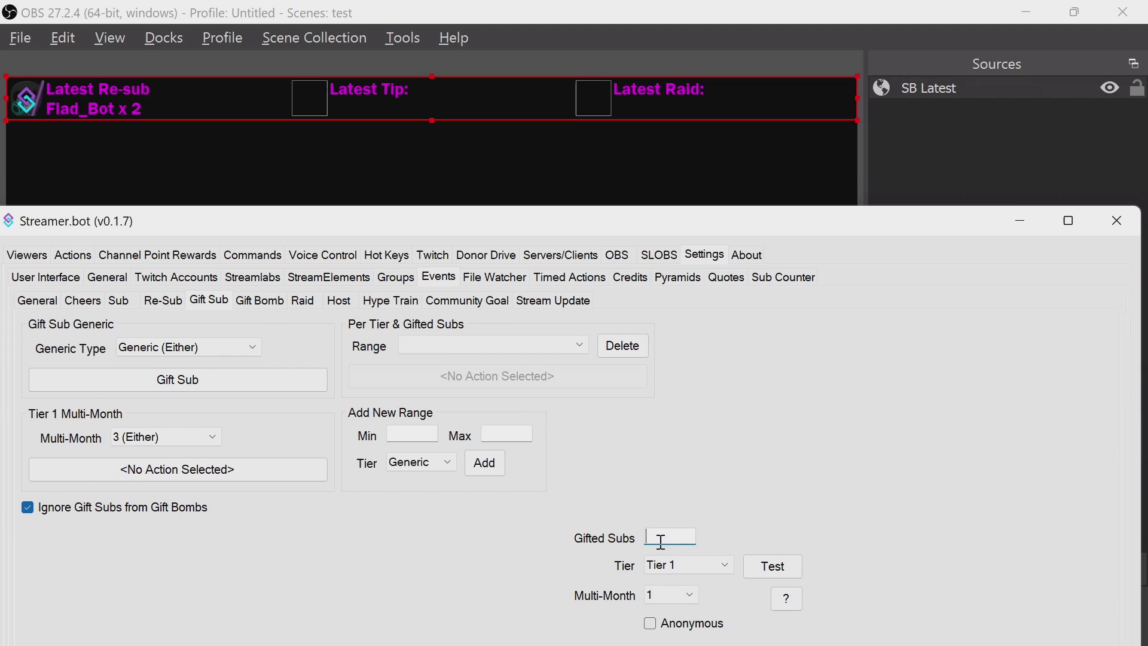
{"action": "type", "text": "4"}
{"action": "left_click", "coordinate": [758, 571]}
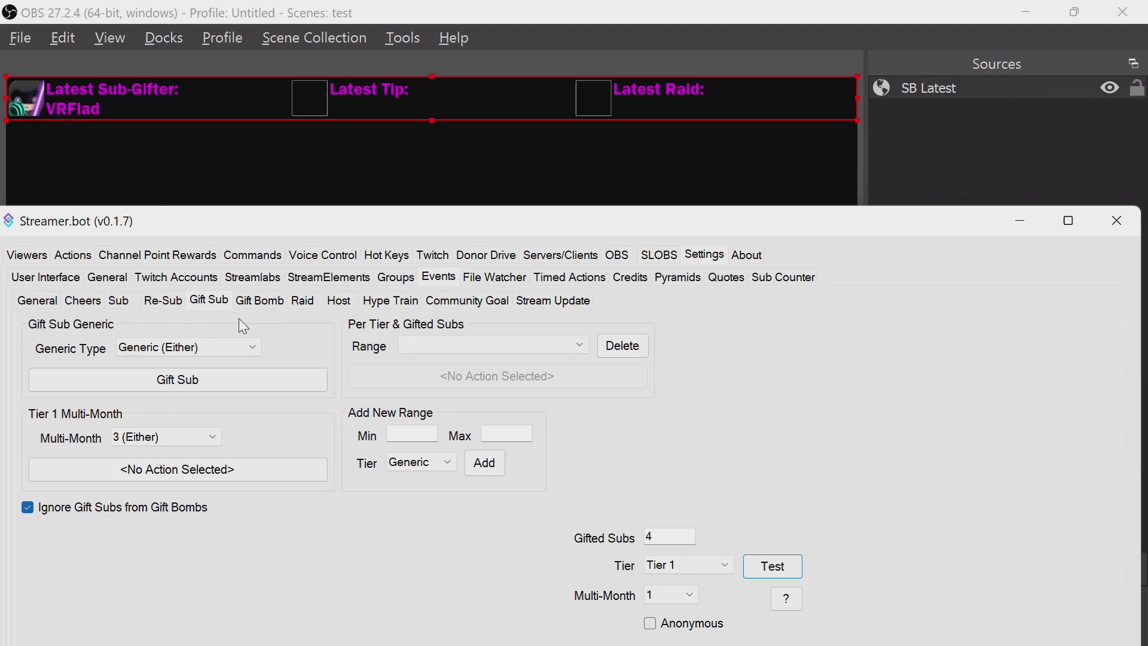
Send a test gift bomb event with 5 gifted subs
{"action": "left_click", "coordinate": [260, 300]}
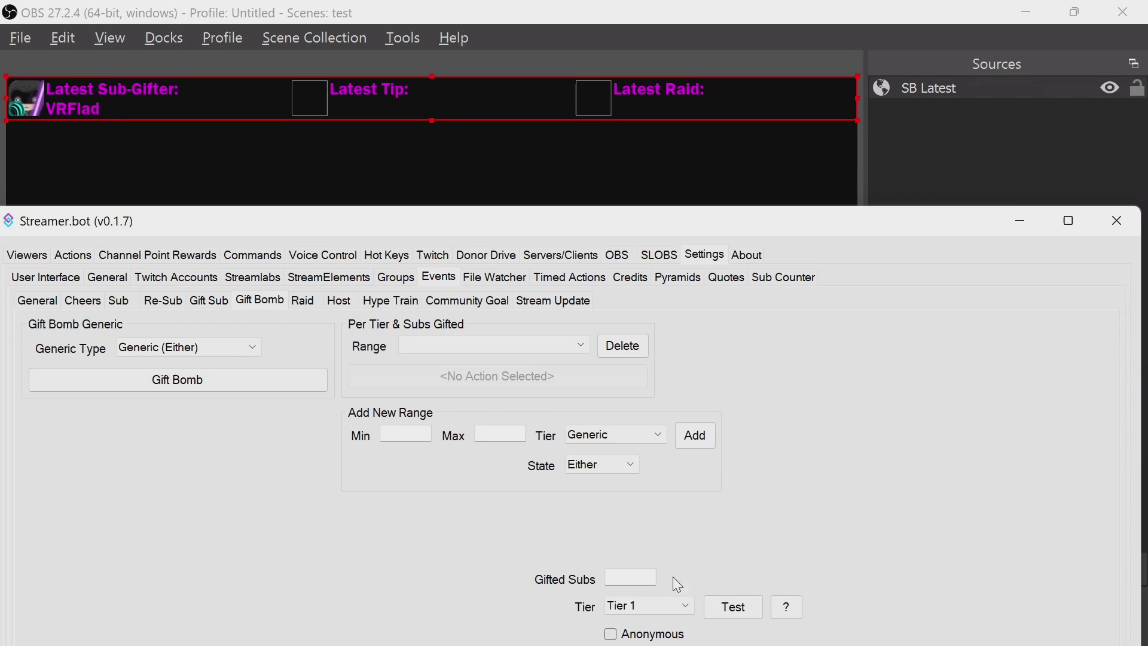
{"action": "left_click", "coordinate": [650, 577]}
{"action": "type", "text": "5"}
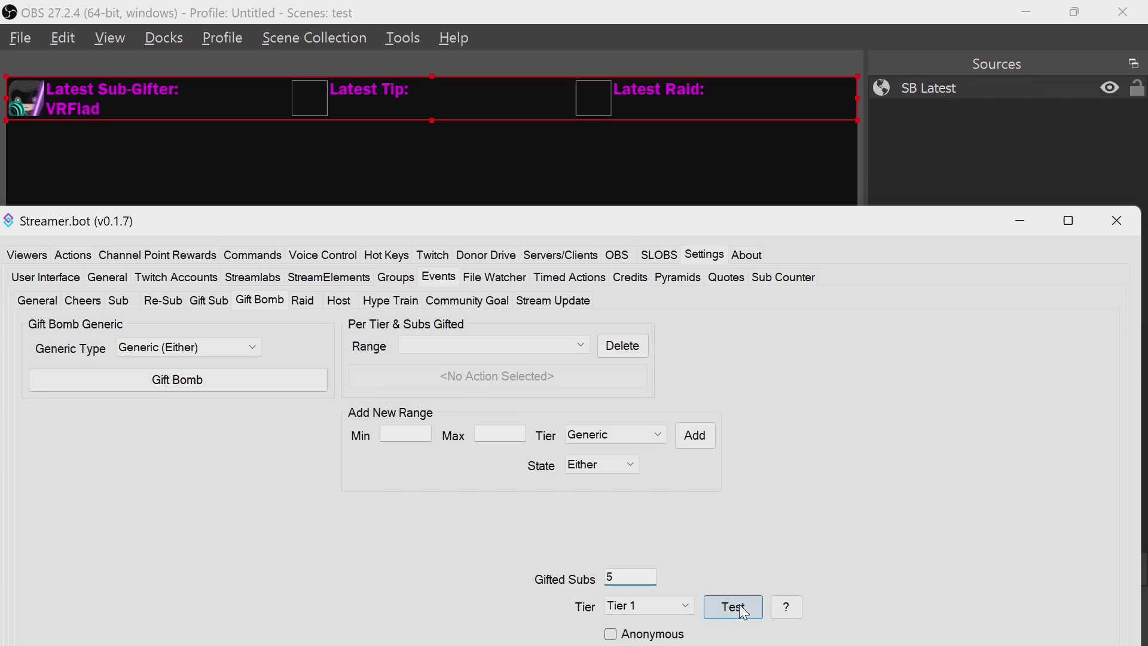
{"action": "left_click", "coordinate": [742, 608]}
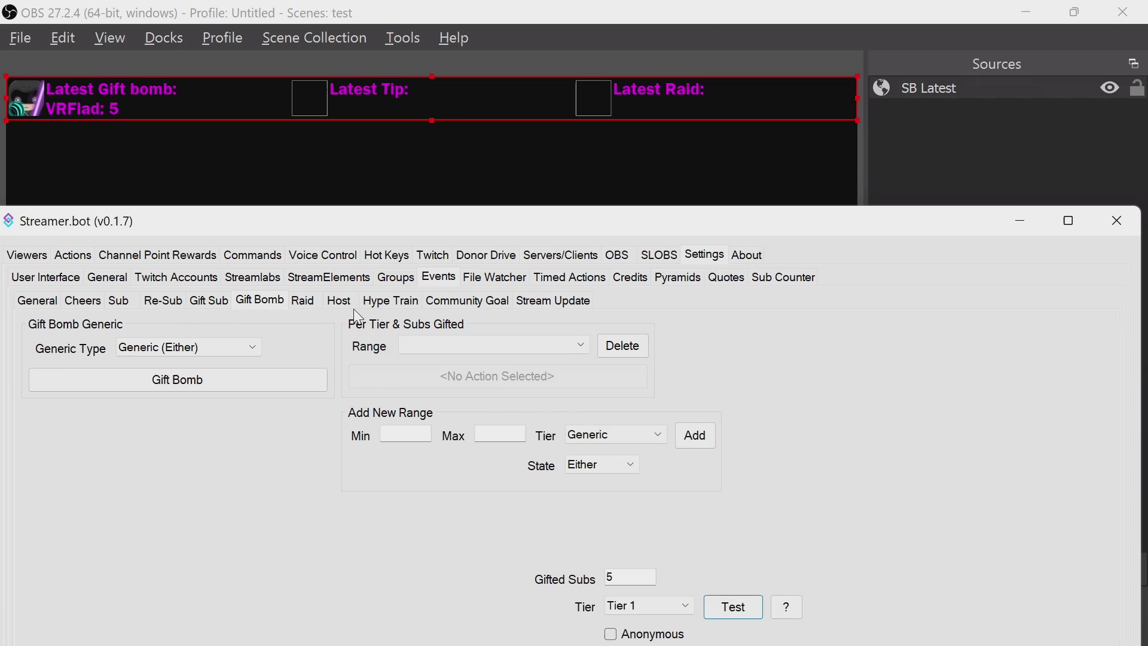
Check the Streamlabs donation and connection settings, and send a test incoming raid event with 10 viewers
{"action": "left_click", "coordinate": [253, 277]}
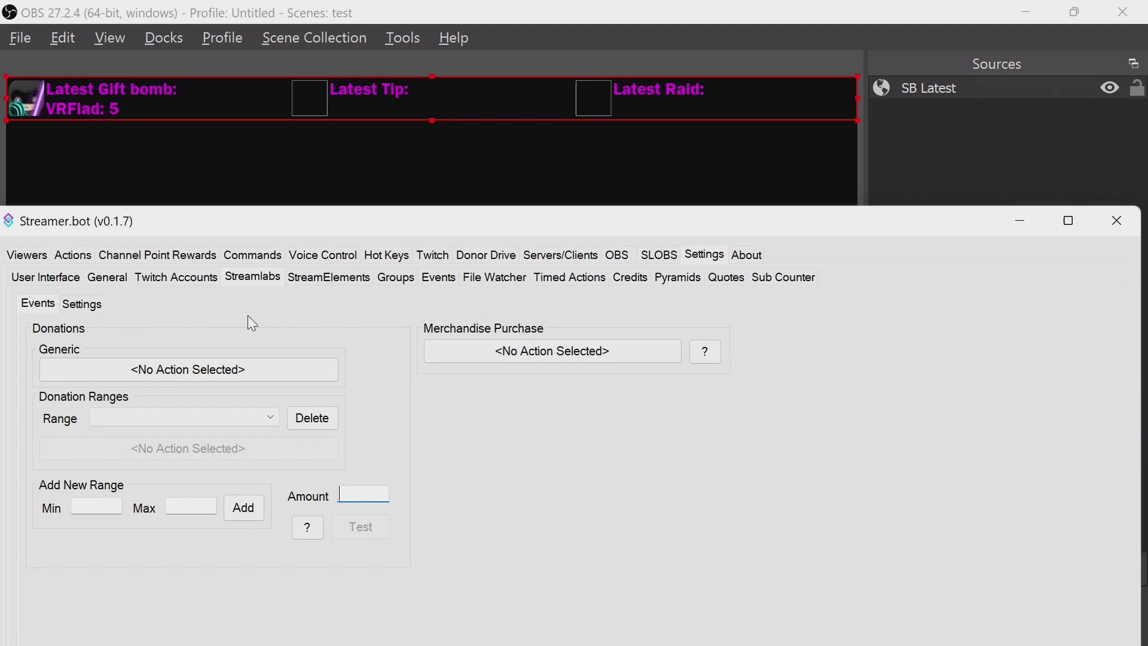
{"action": "left_click", "coordinate": [84, 305]}
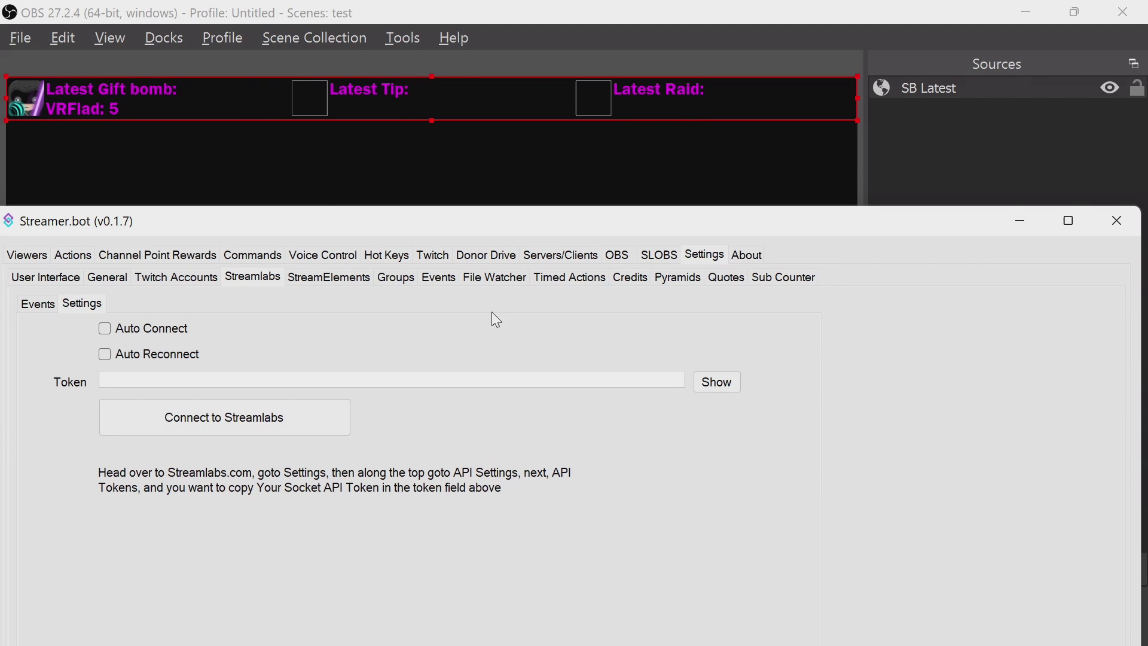
{"action": "left_click", "coordinate": [439, 278]}
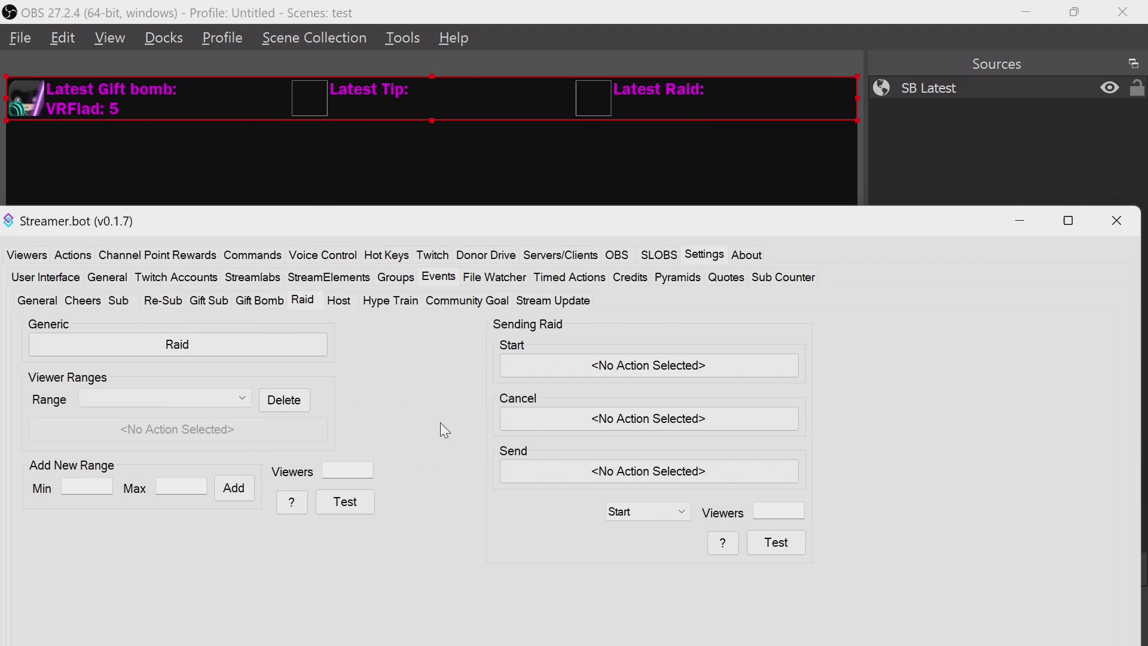
{"action": "left_click", "coordinate": [355, 470]}
{"action": "type", "text": "10"}
{"action": "left_click", "coordinate": [351, 499]}
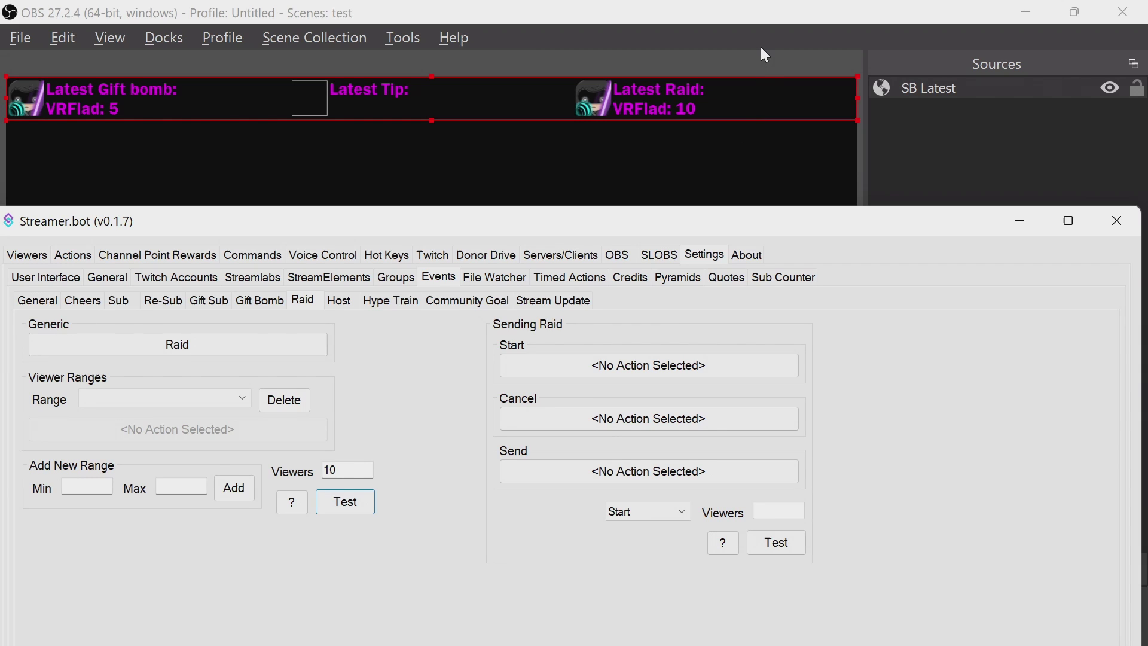
Replace tip with cheer in the URL of the SB Latest source in OBS and accept the properties
{"action": "right_click", "coordinate": [922, 91]}
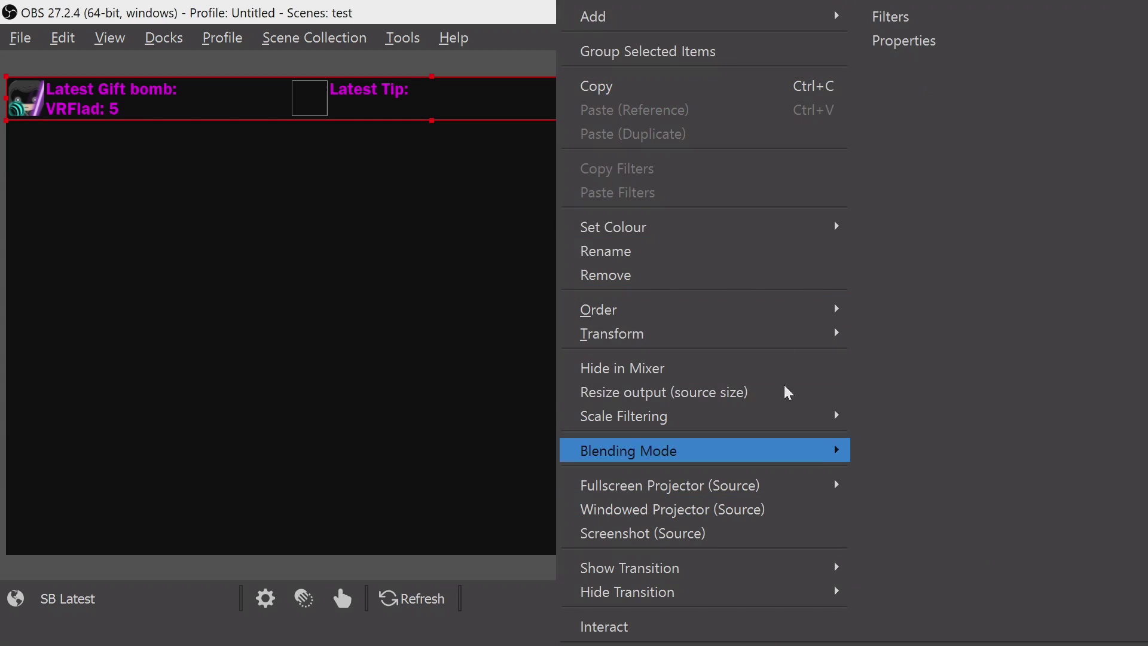
{"action": "left_click", "coordinate": [907, 47]}
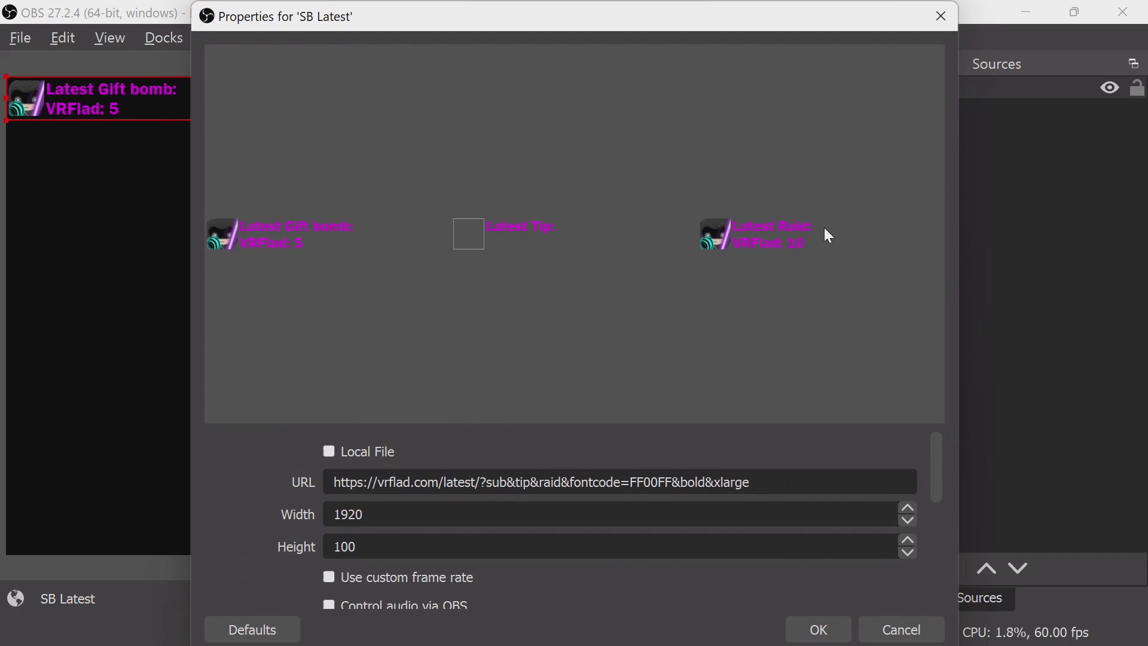
{"action": "double_click", "coordinate": [524, 482]}
{"action": "type", "text": "cheer"}
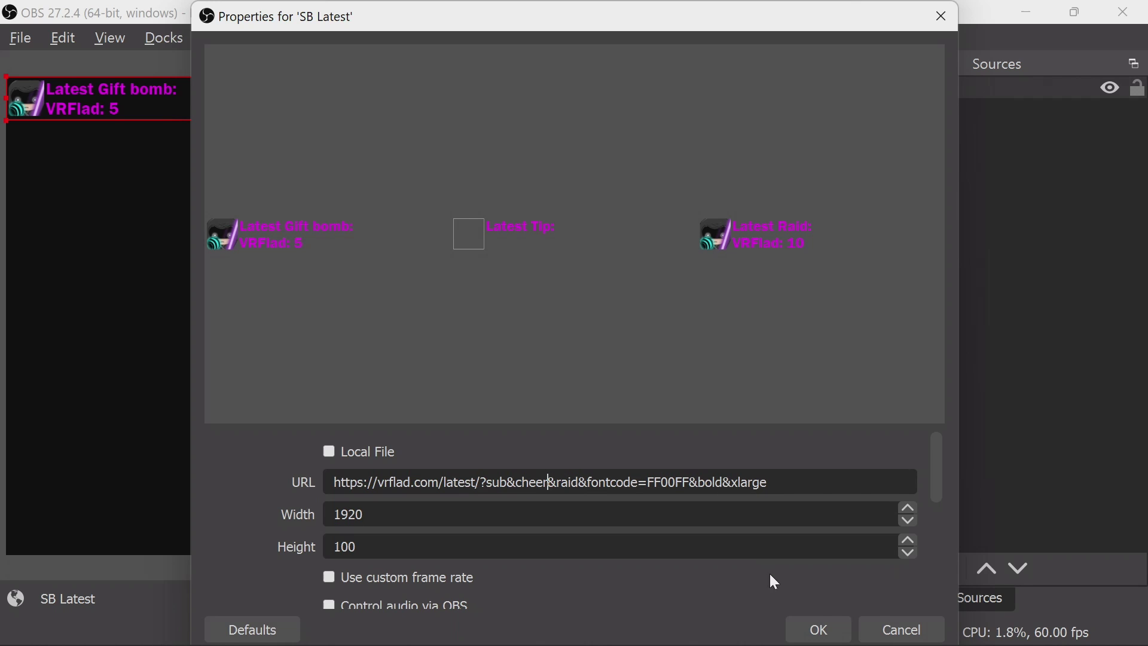
{"action": "left_click", "coordinate": [819, 629]}
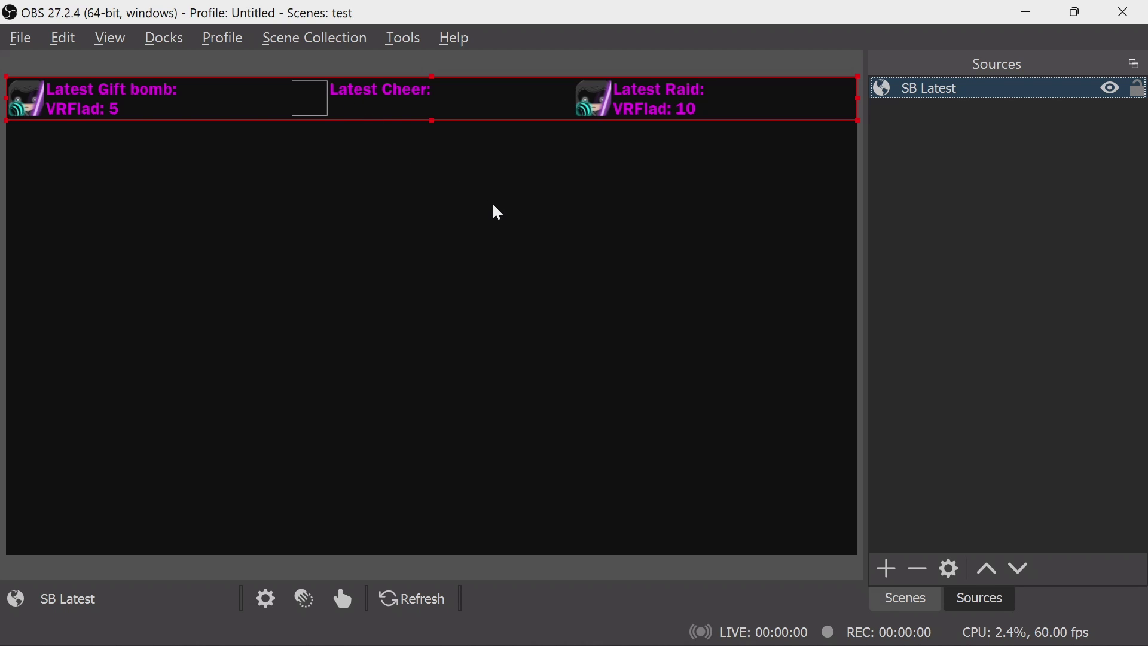
Switch to Streamer.bot and send a test anonymous cheer of 100 bits
{"action": "key", "text": "super+Tab"}
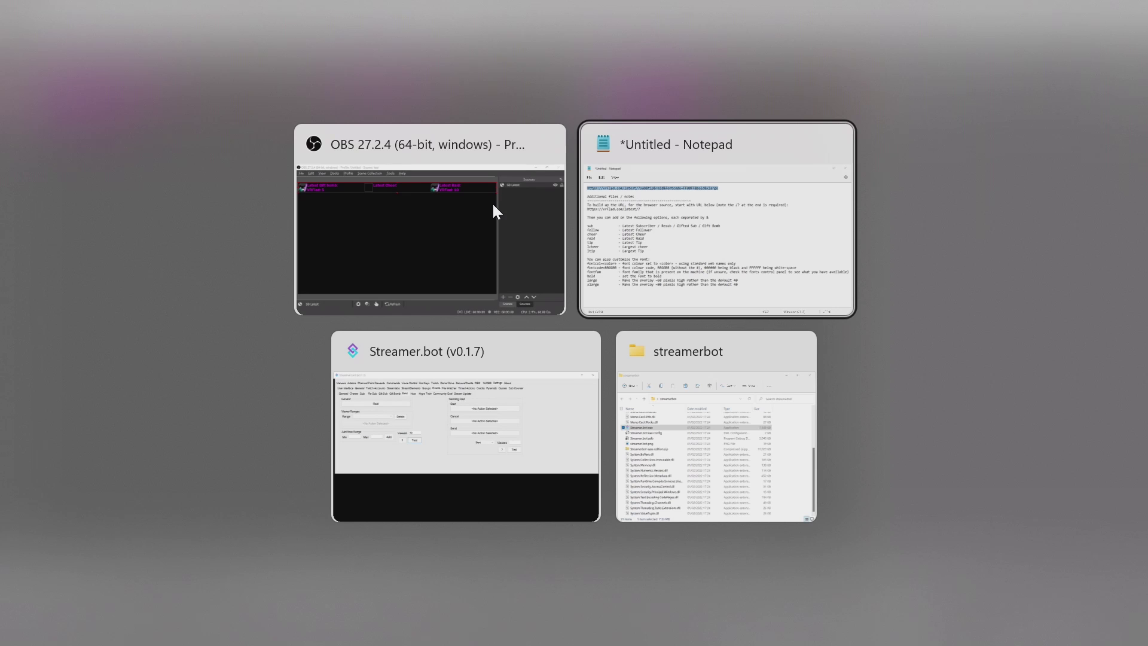
{"action": "left_click", "coordinate": [585, 389]}
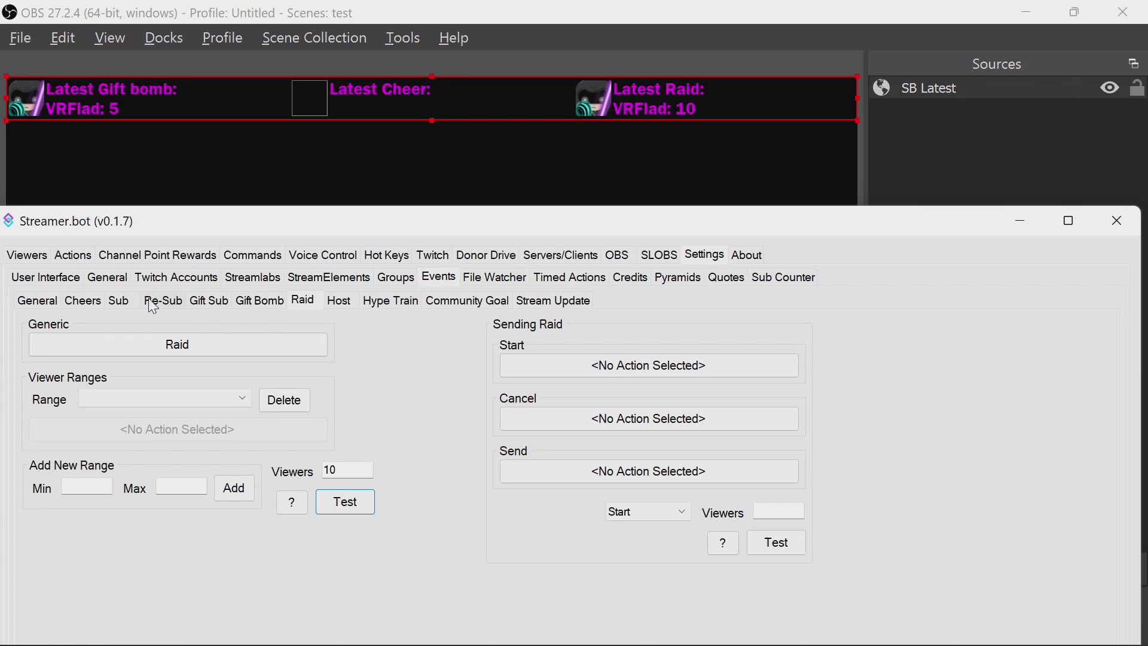
{"action": "left_click", "coordinate": [96, 308]}
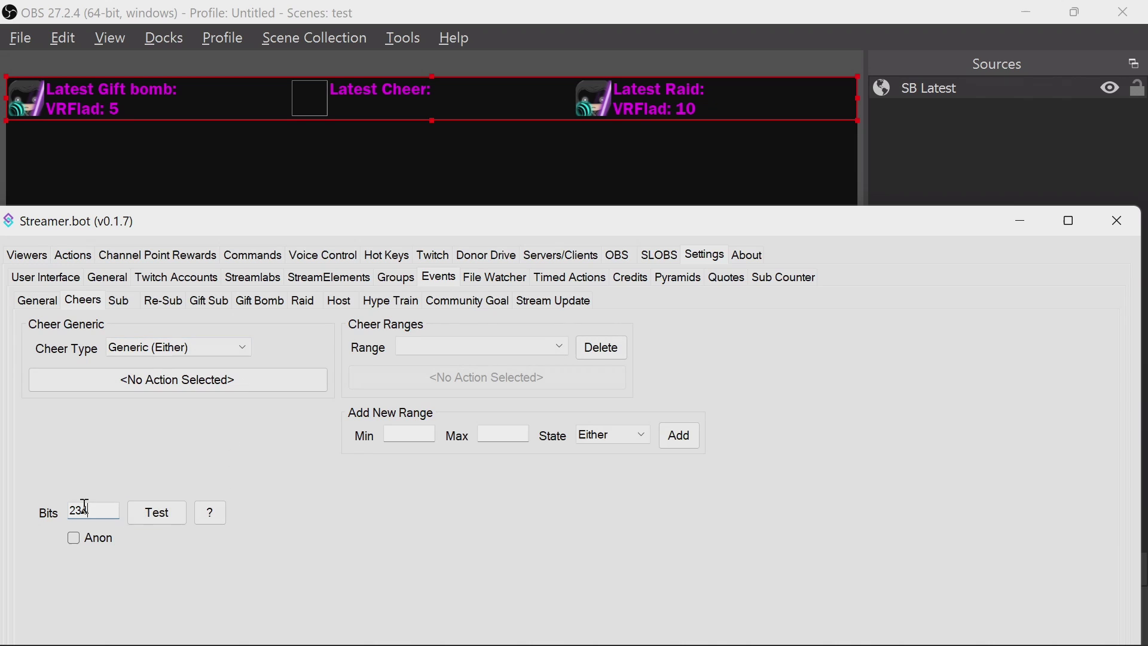
{"action": "left_click_drag", "start_coordinate": [84, 510], "coordinate": [51, 502]}
{"action": "type", "text": "100"}
{"action": "left_click", "coordinate": [73, 537]}
{"action": "left_click", "coordinate": [161, 517]}
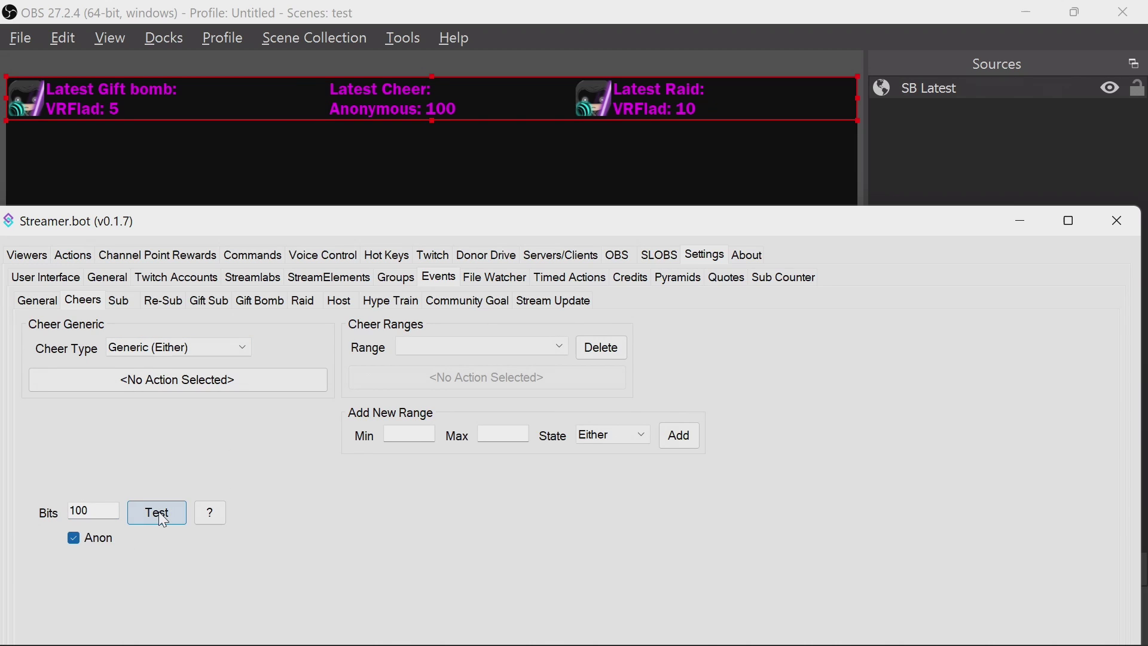